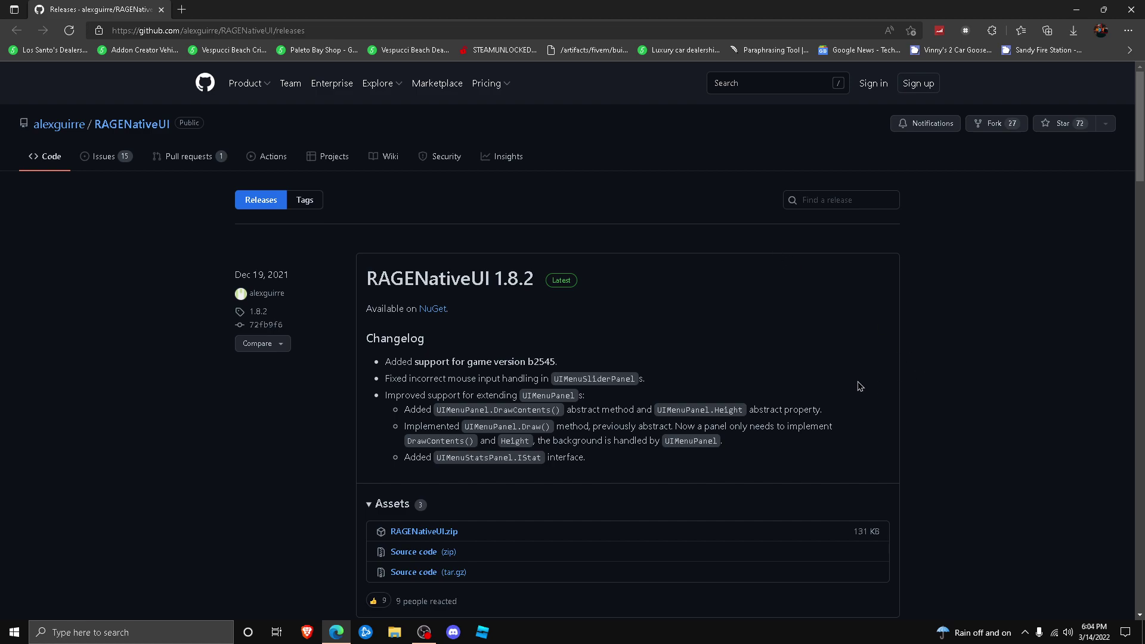
Locate the existing RAGENativeUI.dll in the Grand Theft Auto V folder, then return to the Edge releases page
scroll(516, 340, "down", 5)
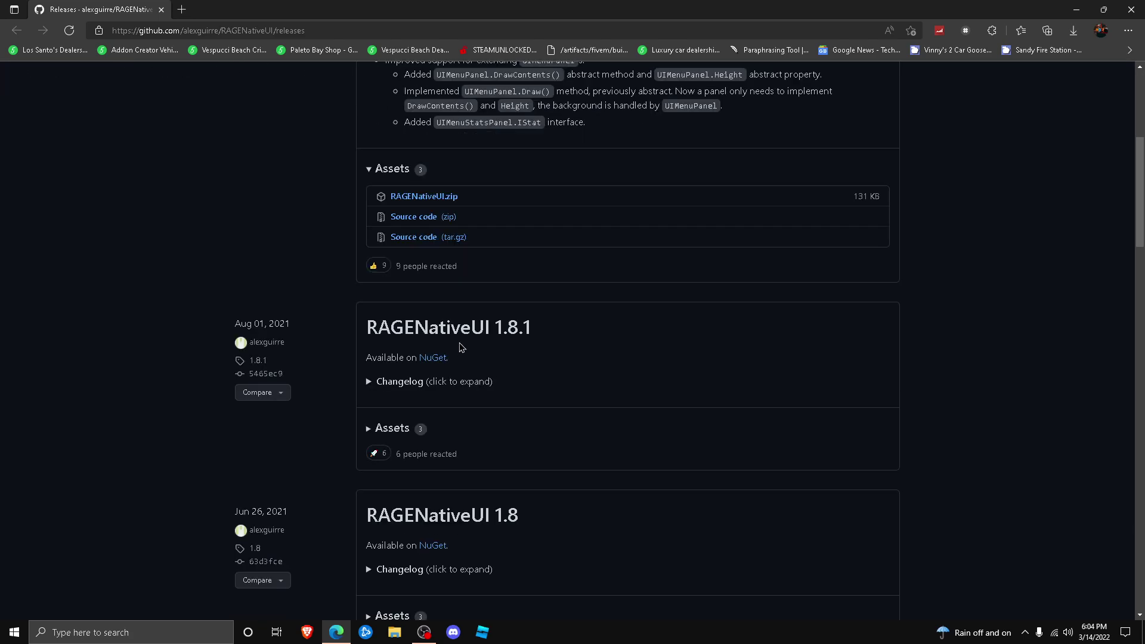
scroll(456, 348, "up", 5)
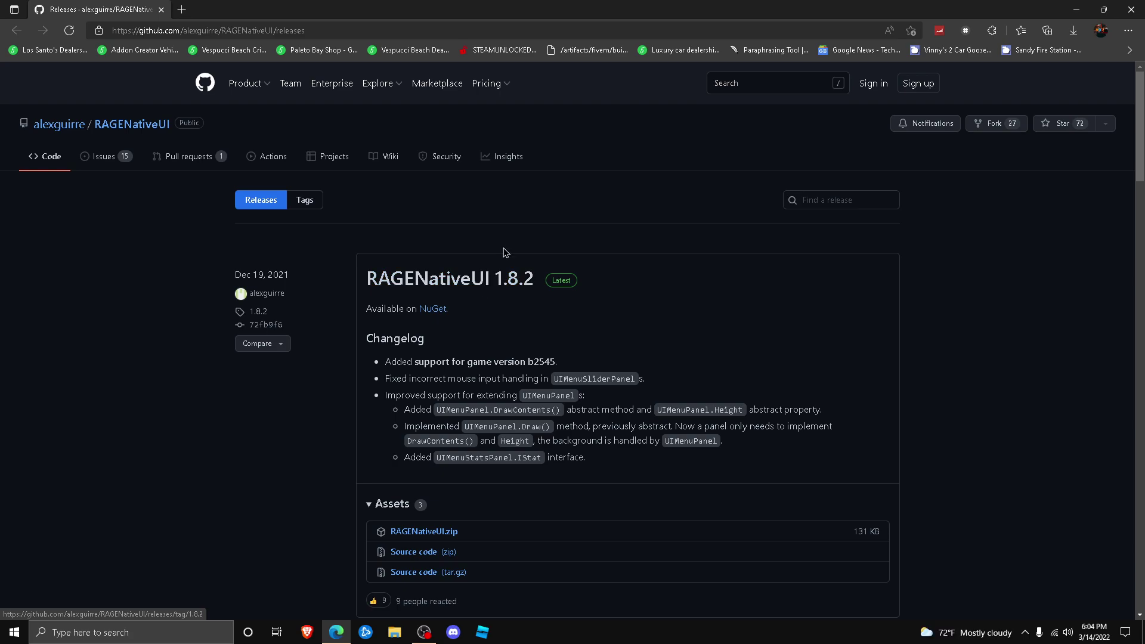
left_click(392, 633)
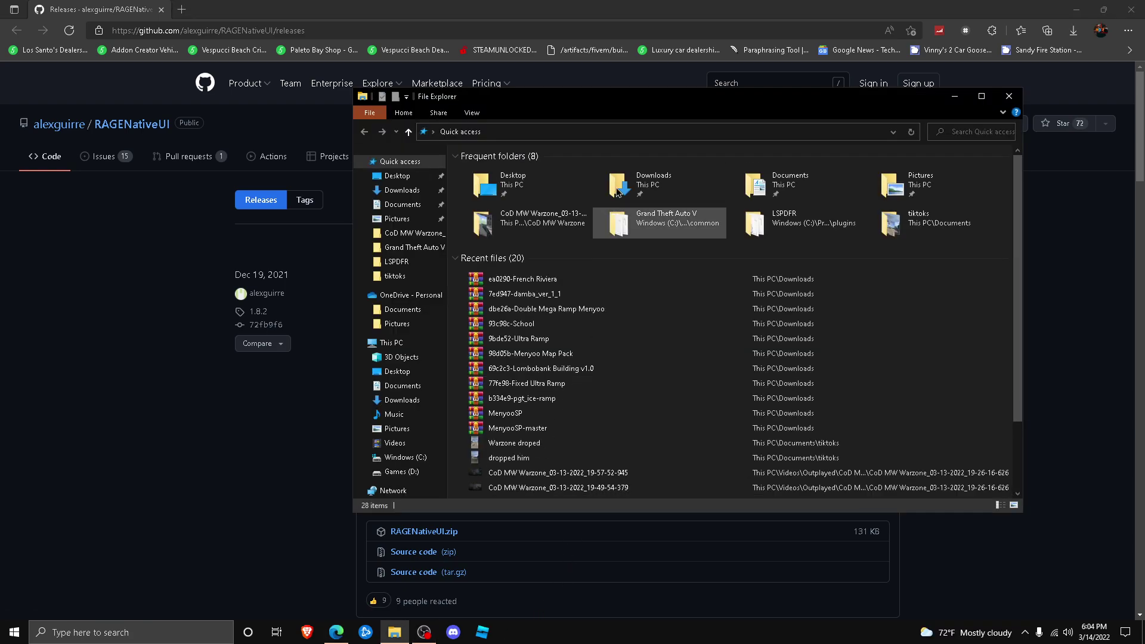
double_click(690, 222)
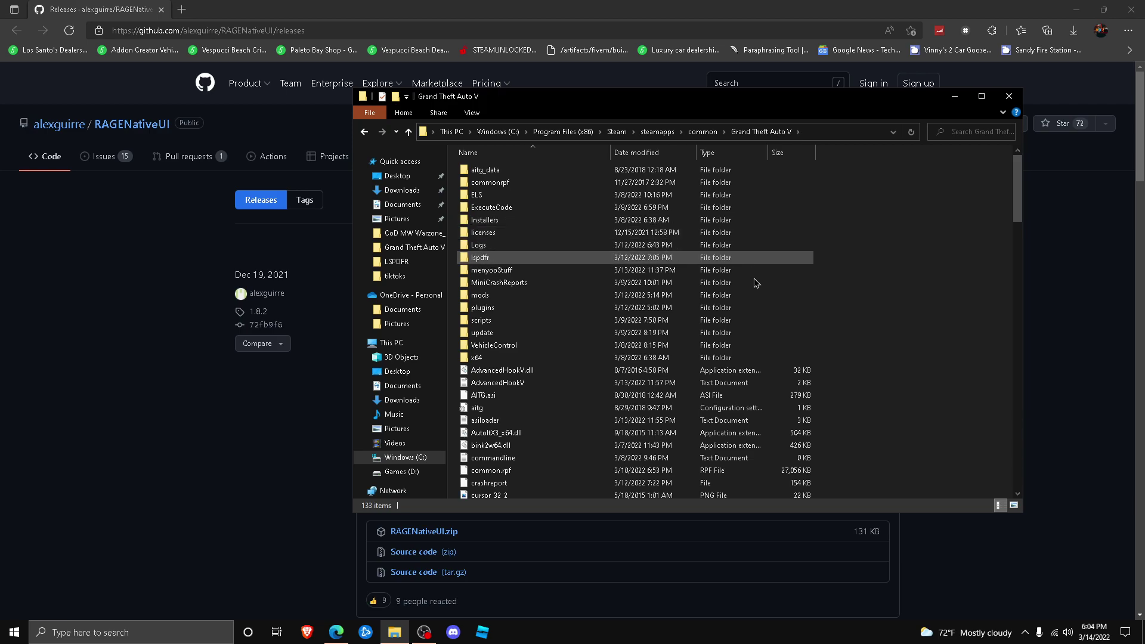
left_click(979, 99)
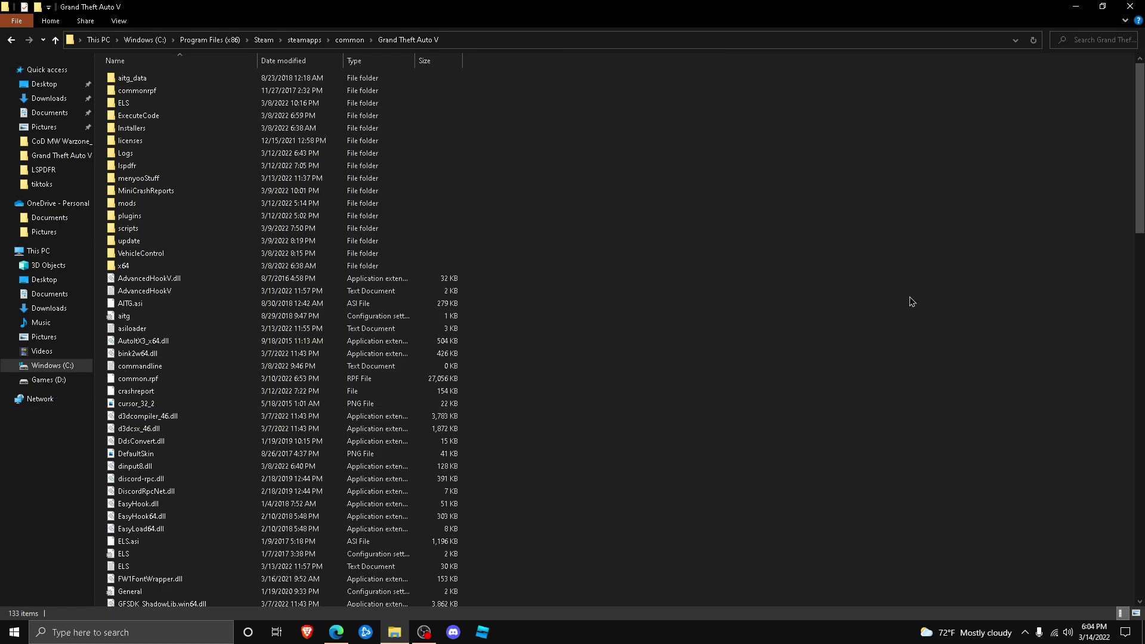
key("r")
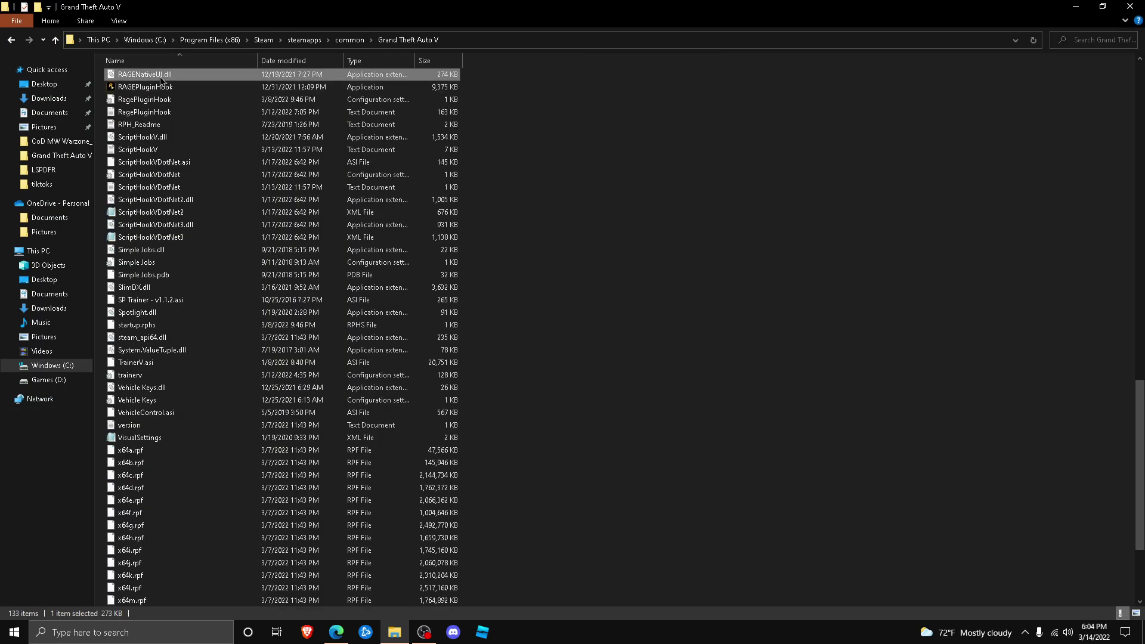
left_click(850, 146)
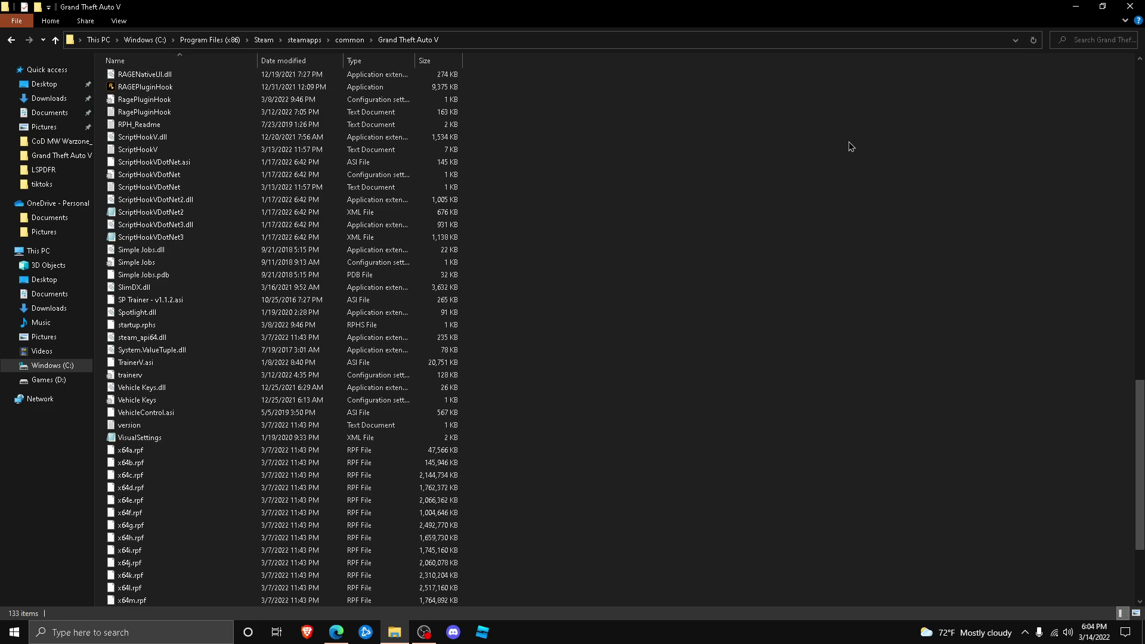
left_click(1076, 6)
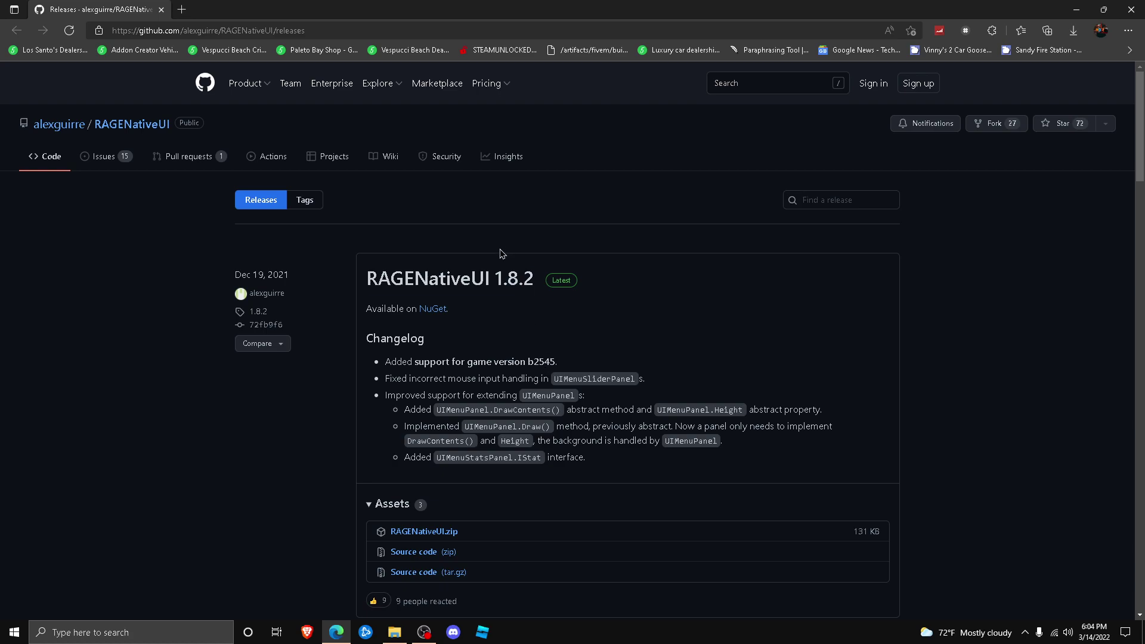
Open the RAGENativeUI 1.8.2 release and download RAGENativeUI.zip from its Assets list
left_click(472, 284)
scroll(697, 417, "down", 2)
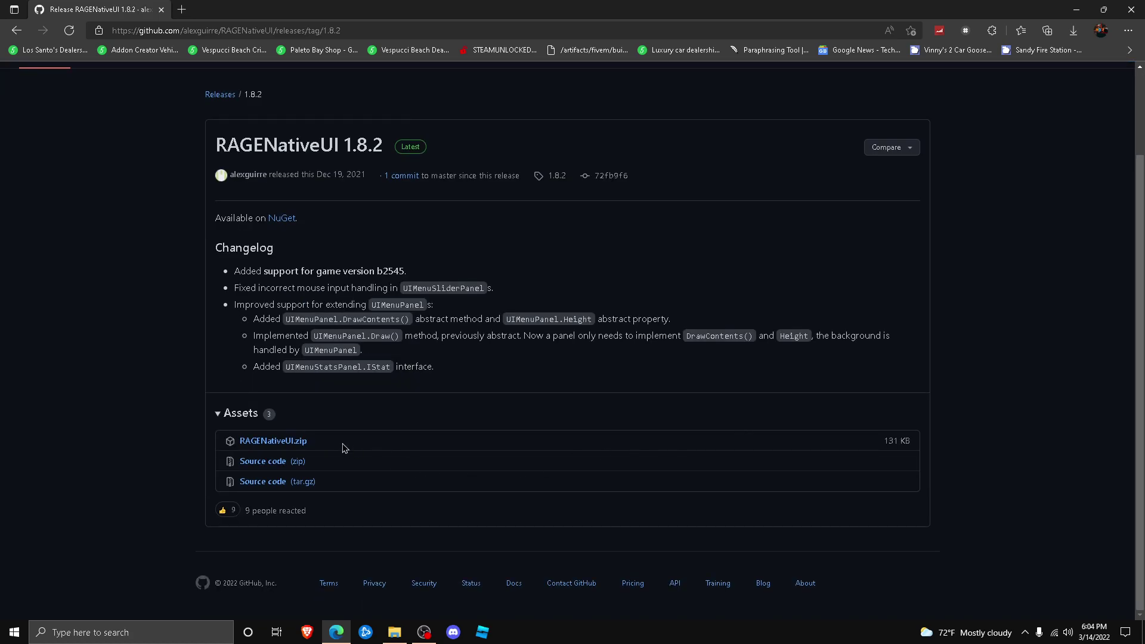
left_click(280, 441)
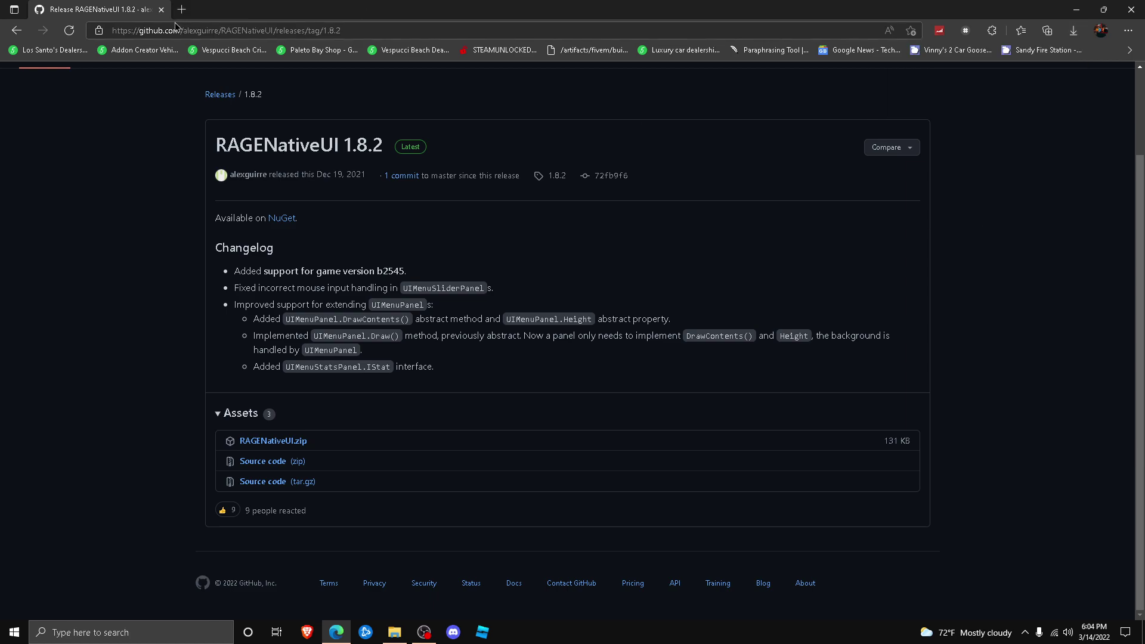
Search Bing for 'winrar' from the Edge address bar to reach the official win-rar.com site
left_click(256, 30)
type("w")
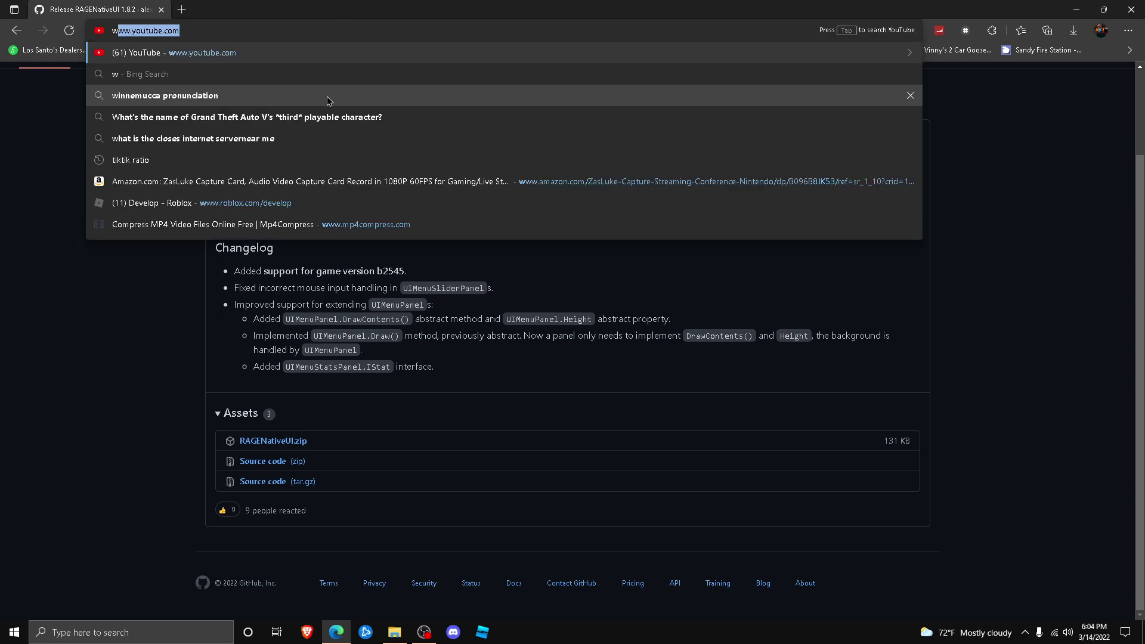
type("inrar")
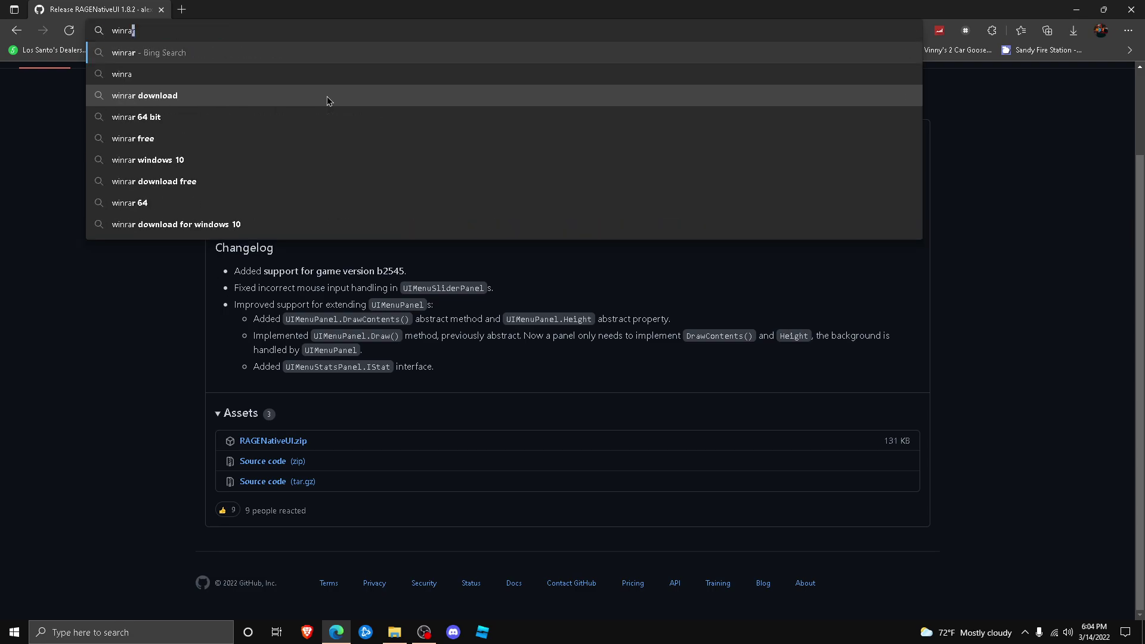
key("Return")
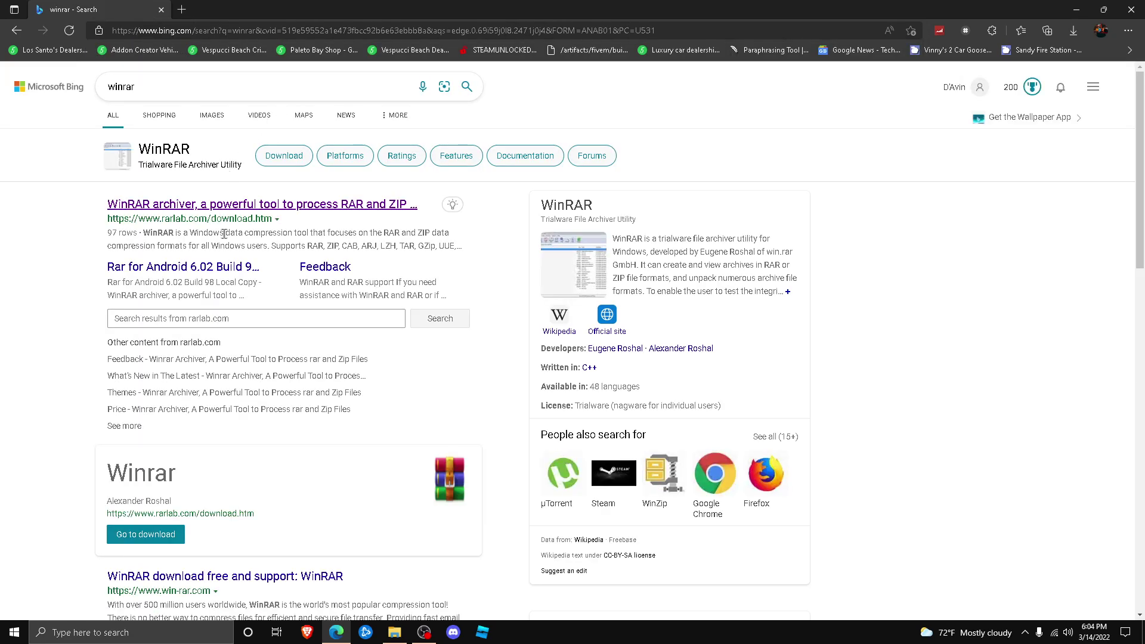
scroll(236, 368, "down", 4)
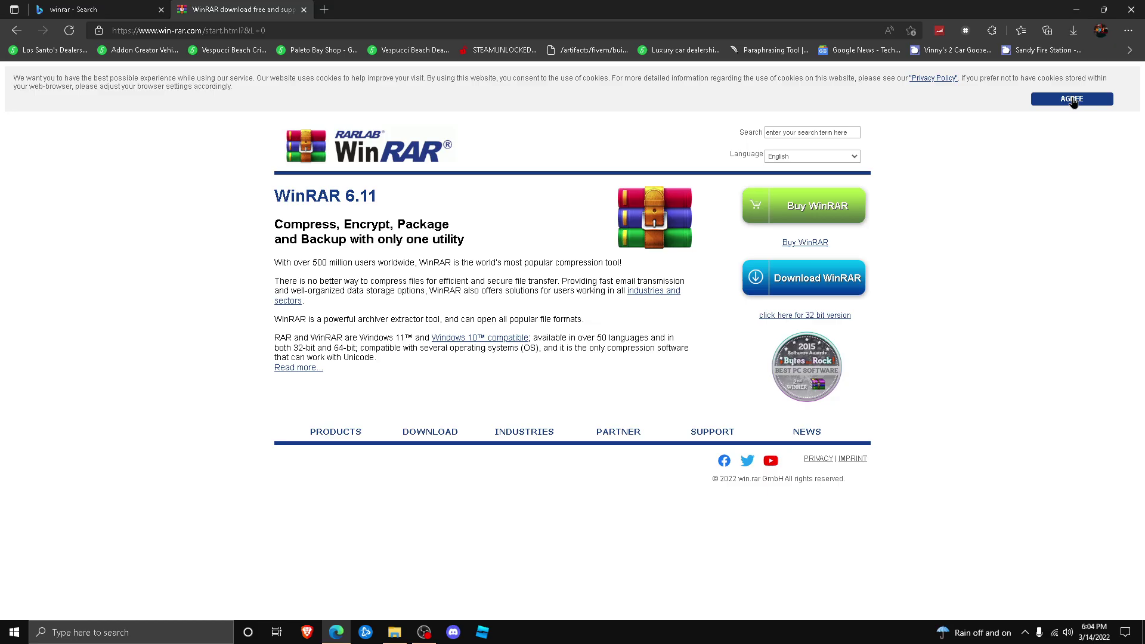
Close Edge, open RAGENativeUI (1).zip from Downloads in WinRAR, select its four files, and minimize WinRAR
left_click(1131, 10)
left_click(395, 632)
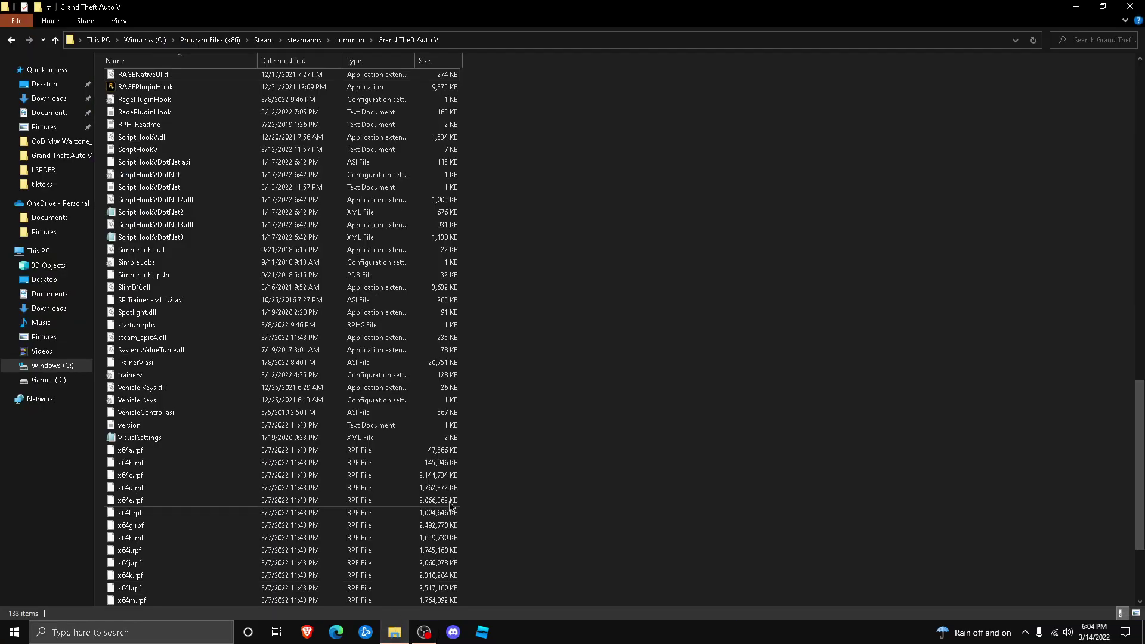
left_click(60, 98)
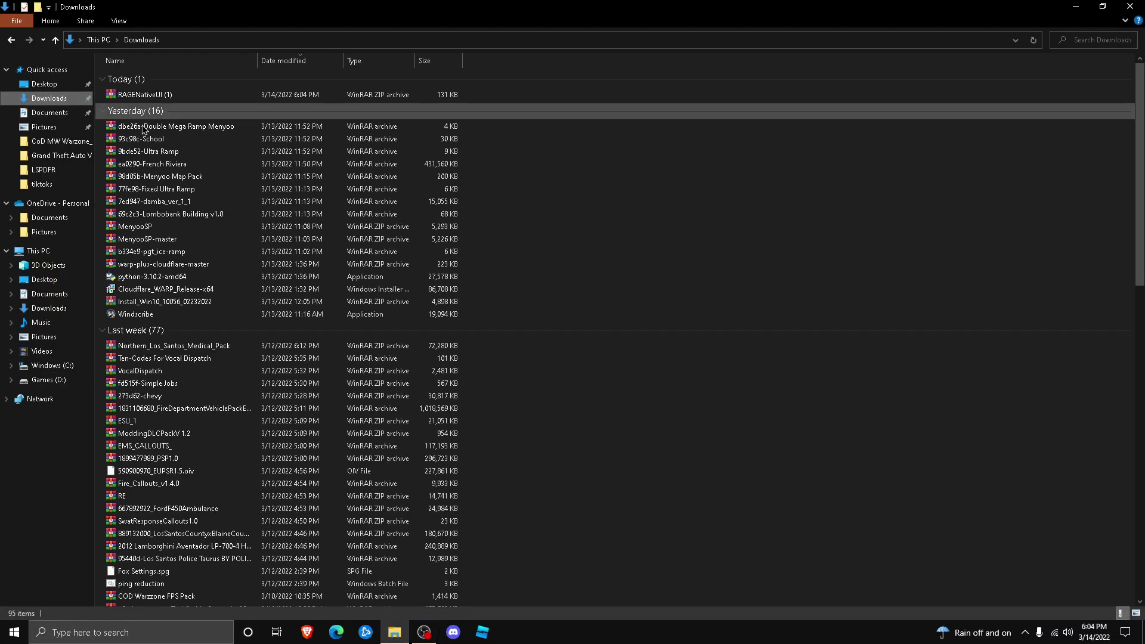
left_click(168, 94)
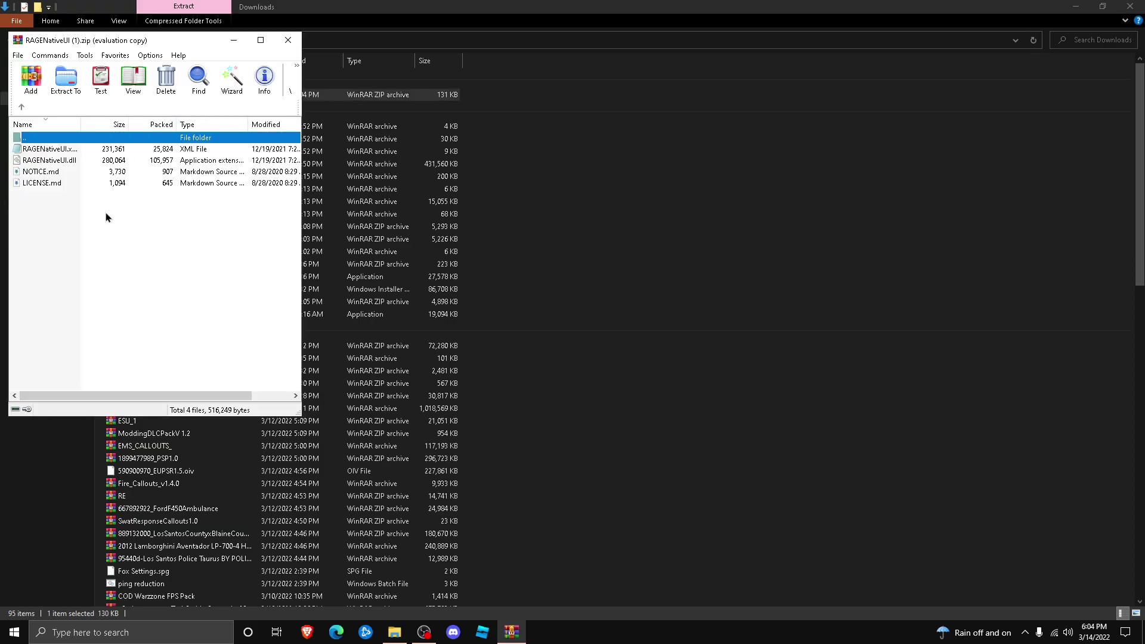
left_click_drag(104, 212, 36, 220)
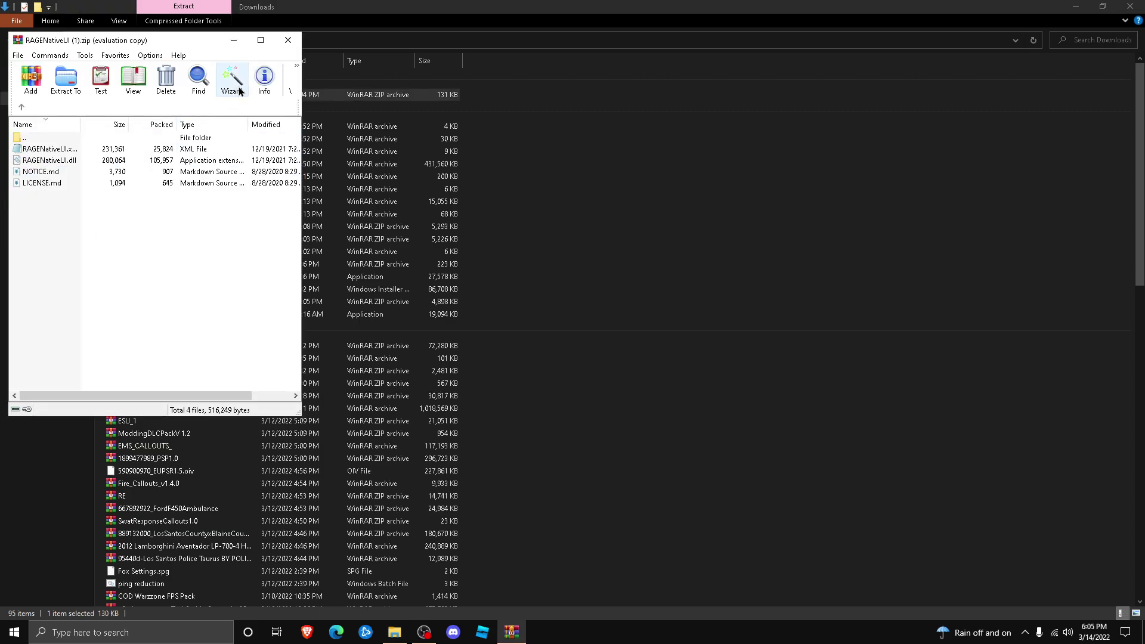
left_click(233, 40)
Close the Downloads window and open a restored Explorer window on the Windows (C:) drive
left_click(1130, 6)
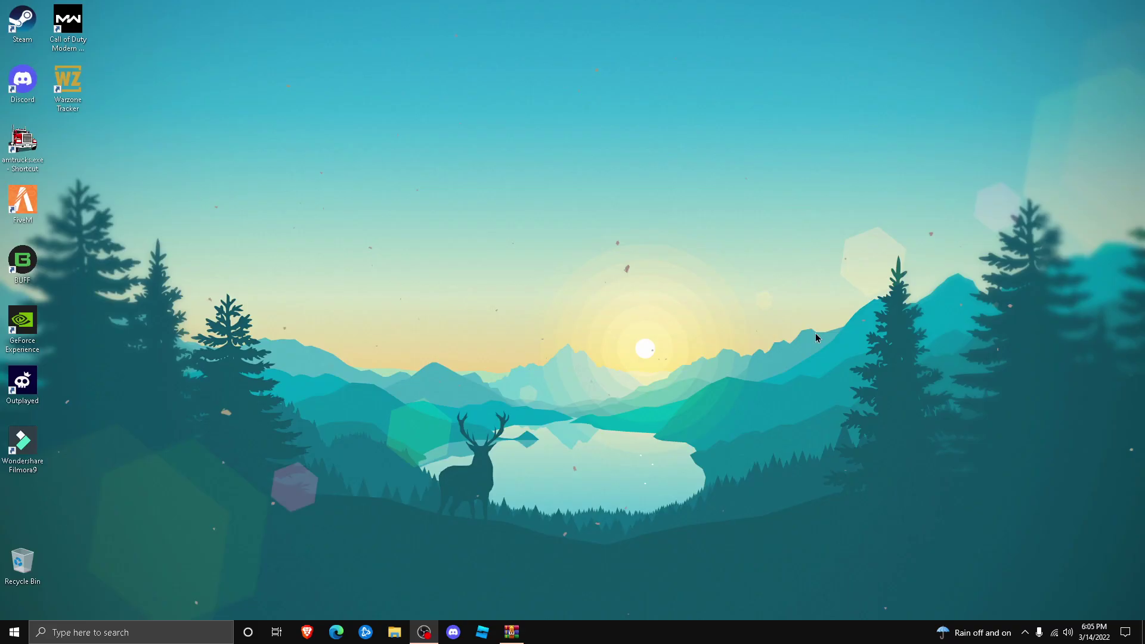
left_click(395, 631)
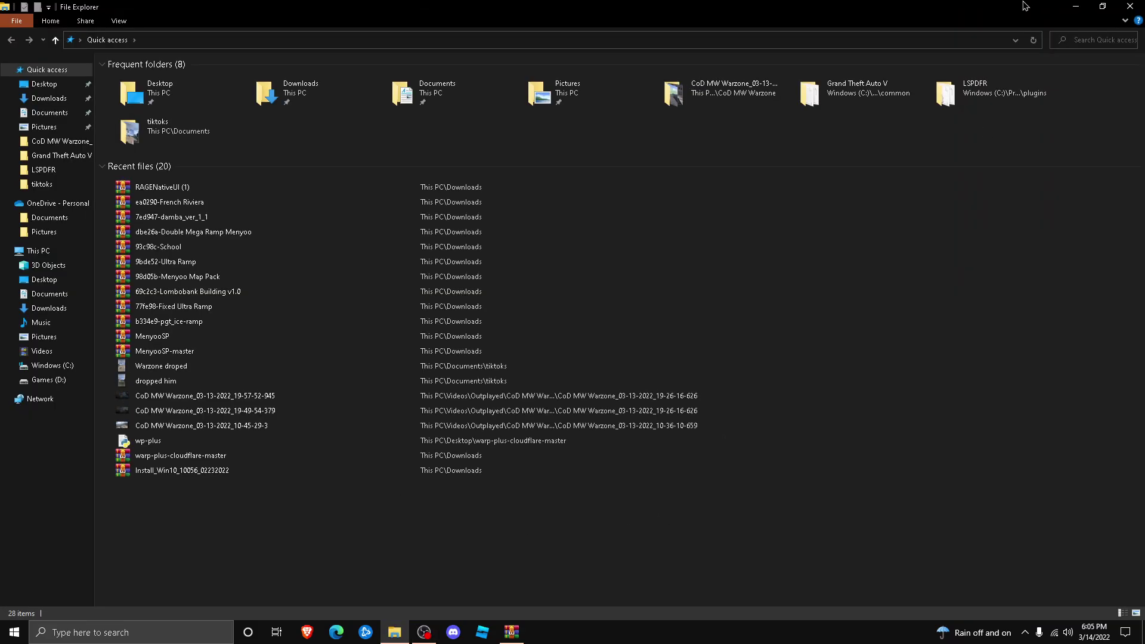
left_click(1102, 6)
left_click_drag(728, 106, 625, 121)
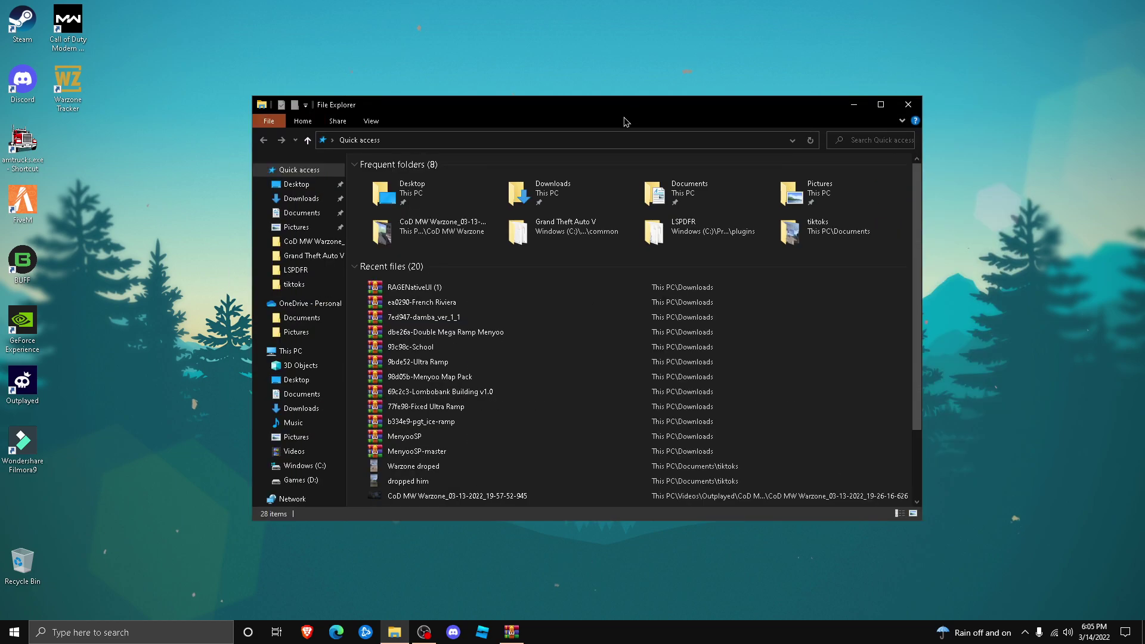
left_click(323, 468)
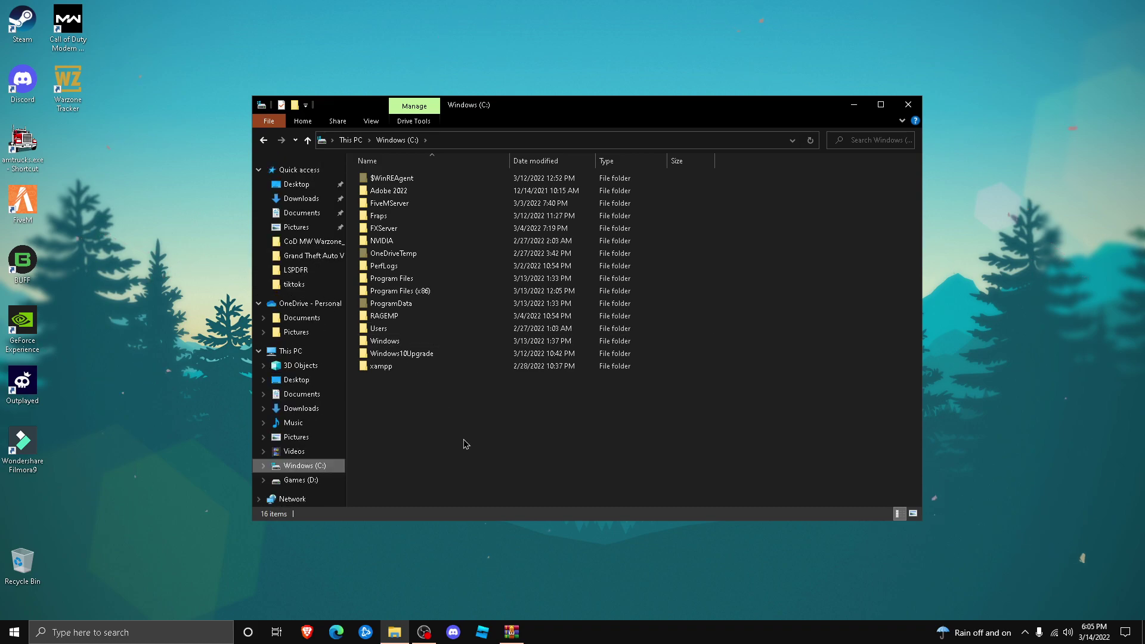
Navigate Program Files (x86) > Steam > steamapps > common into the Grand Theft Auto V folder
double_click(443, 298)
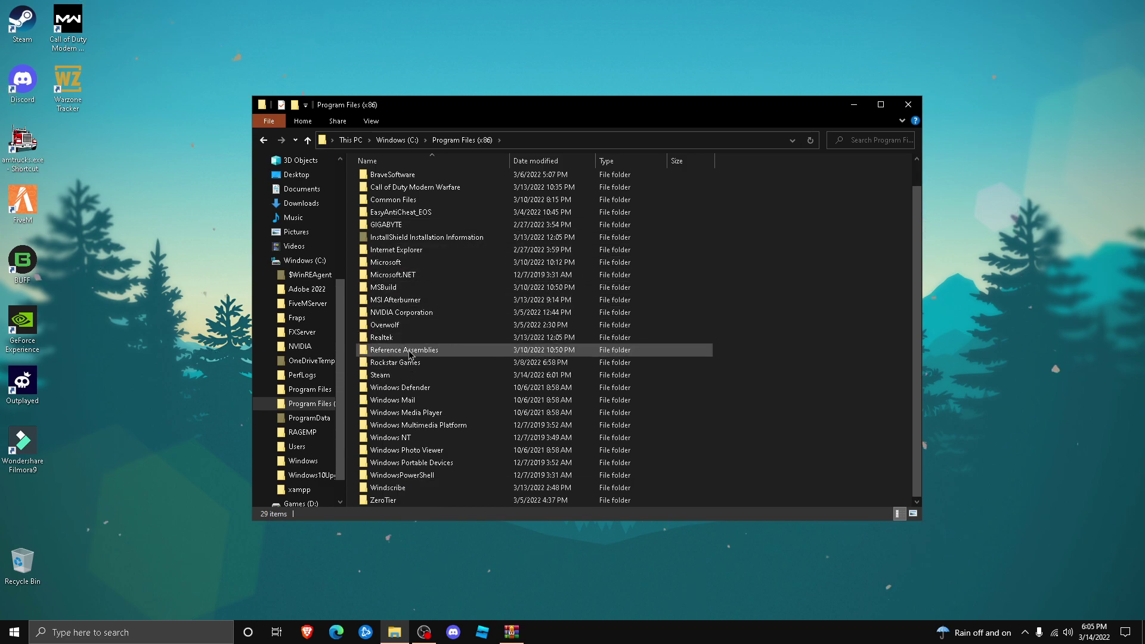
double_click(418, 374)
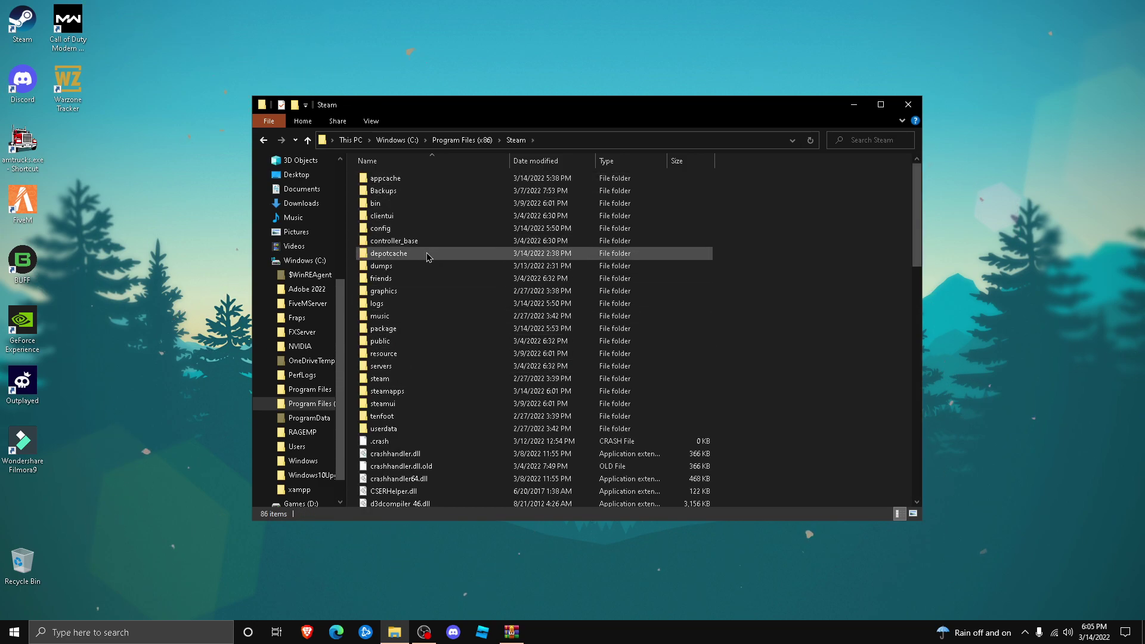
double_click(410, 393)
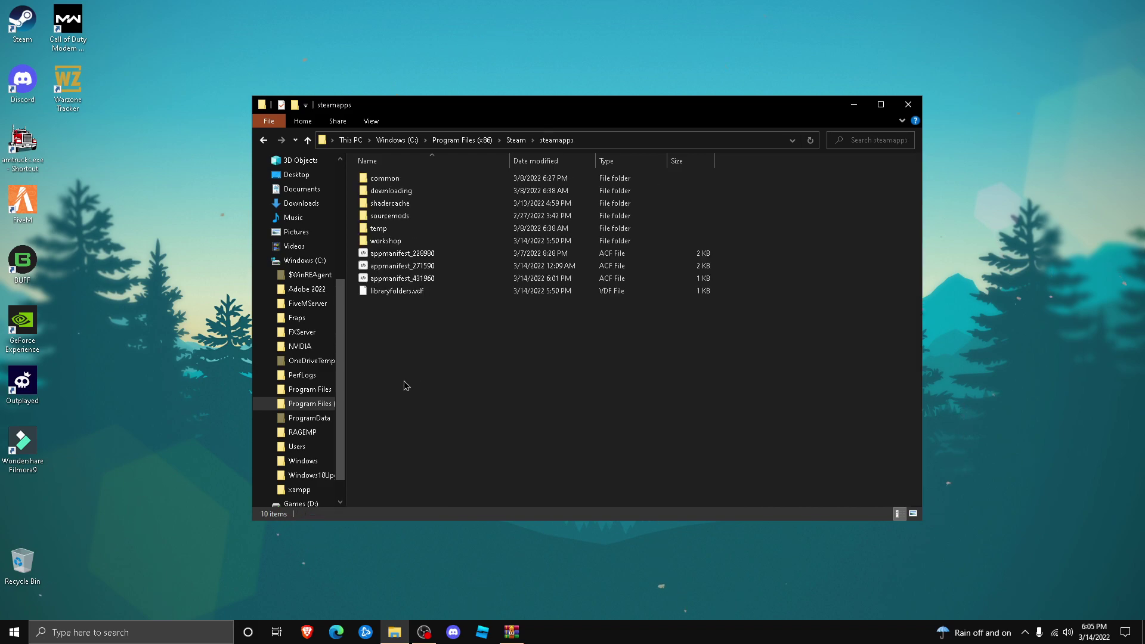
double_click(420, 178)
left_click(420, 180)
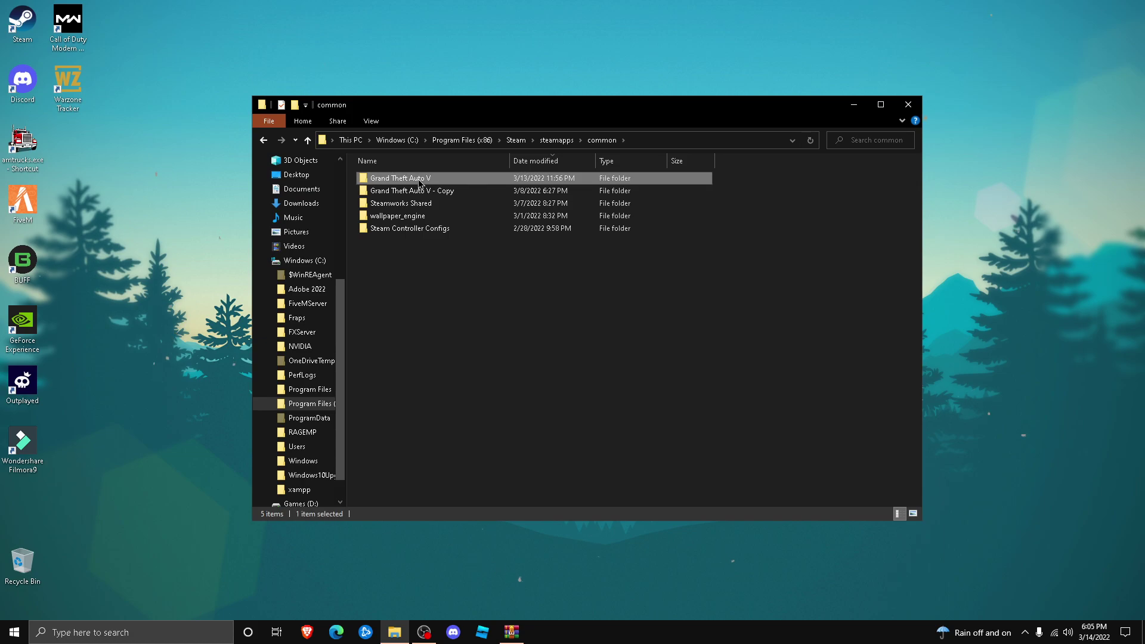
left_click(439, 190)
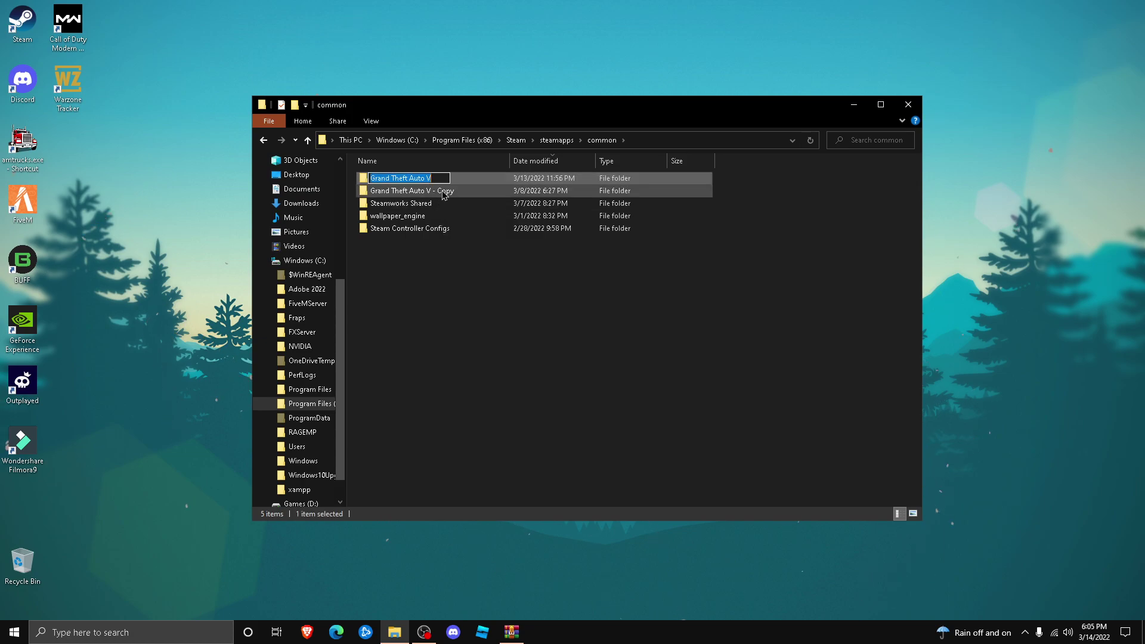
double_click(449, 181)
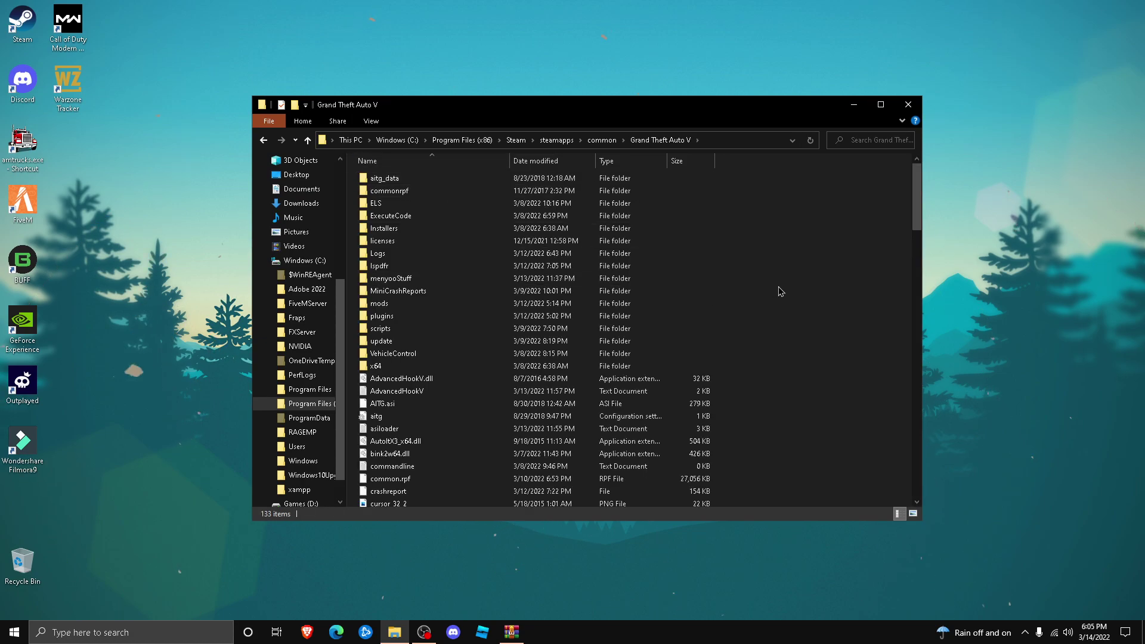
scroll(772, 303, "down", 15)
scroll(745, 374, "up", 15)
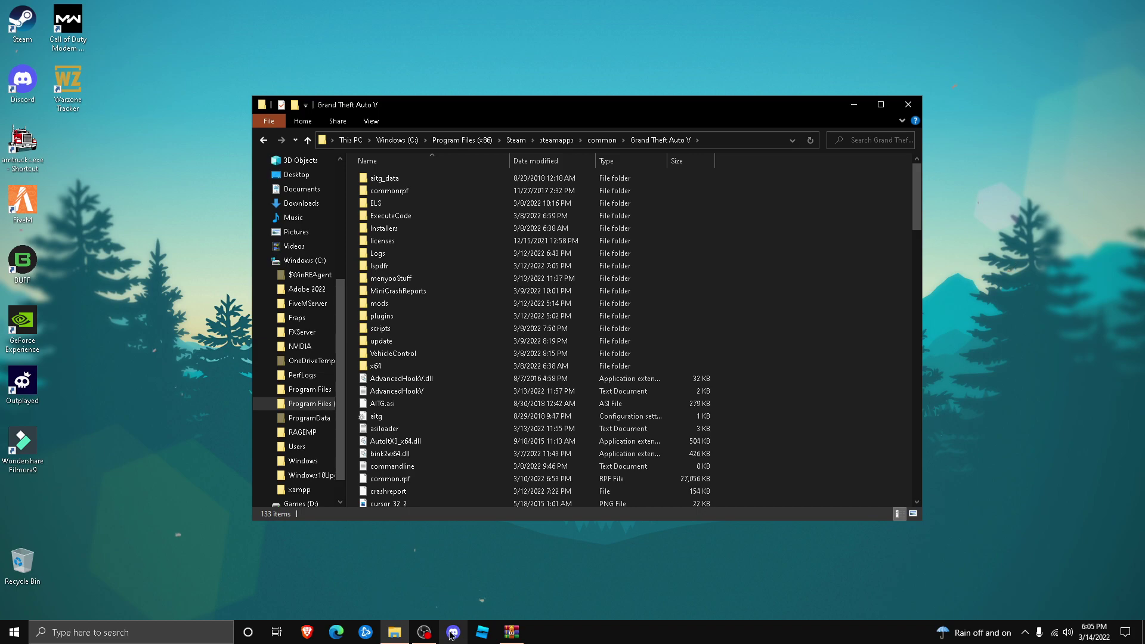
Restore the RAGENativeUI archive in WinRAR and resize it alongside the game folder window
left_click(523, 634)
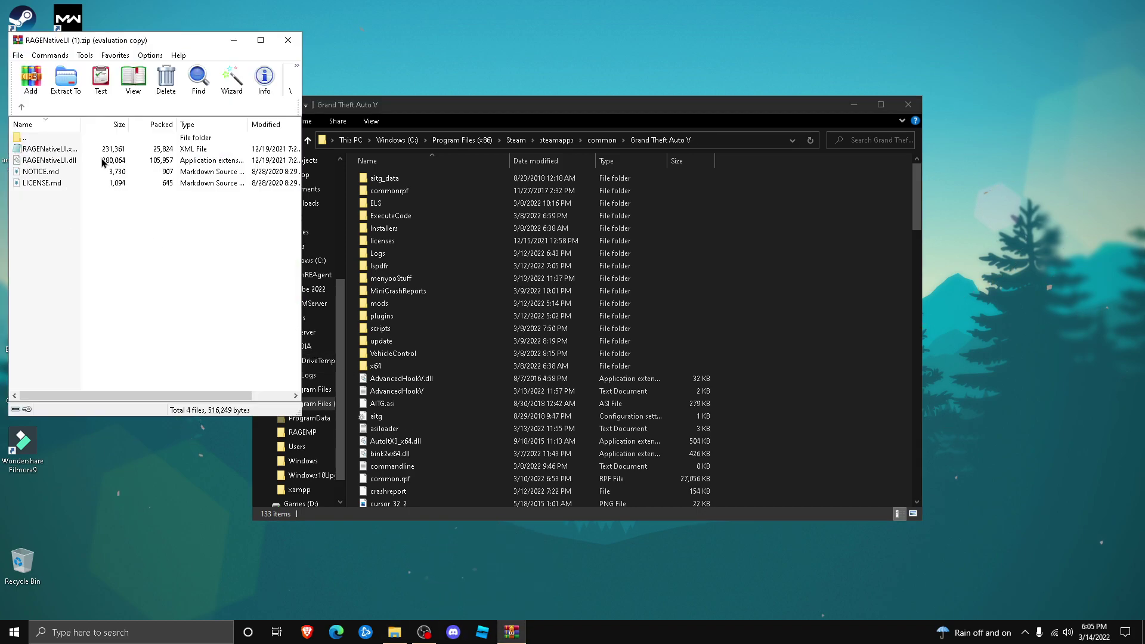
left_click(82, 150)
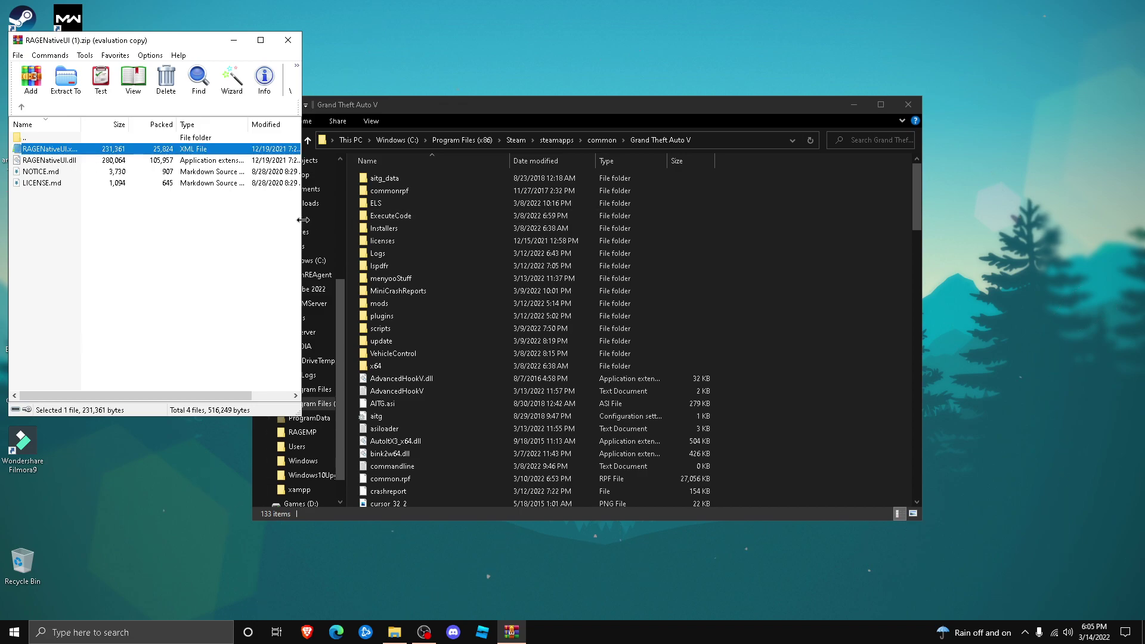
left_click_drag(303, 220, 474, 225)
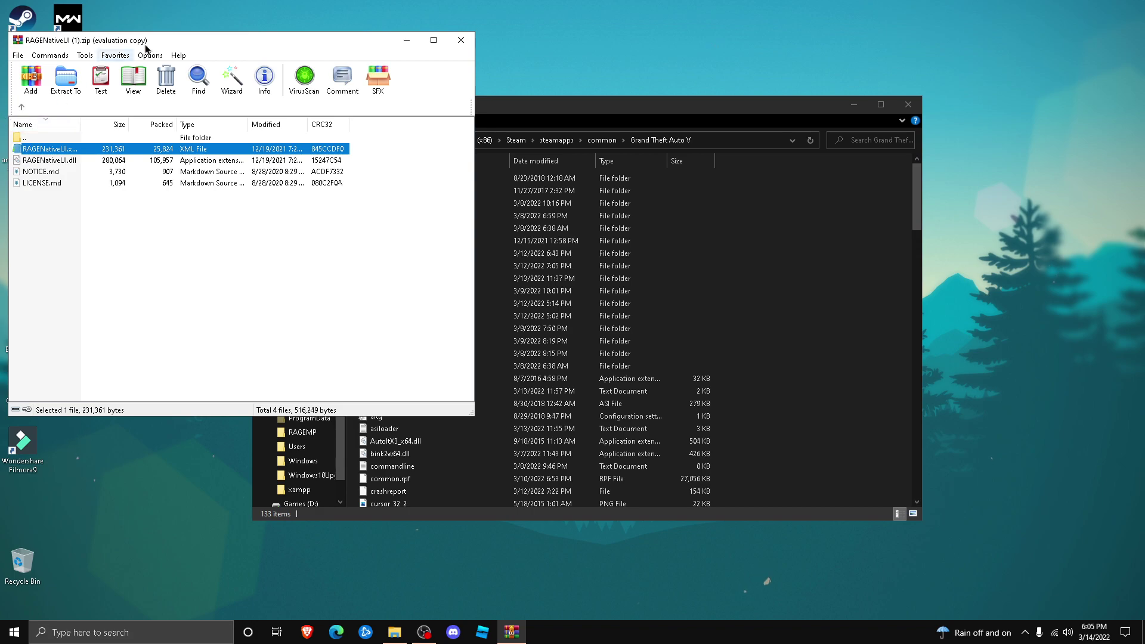
left_click_drag(235, 44, 617, 45)
left_click_drag(390, 196, 290, 196)
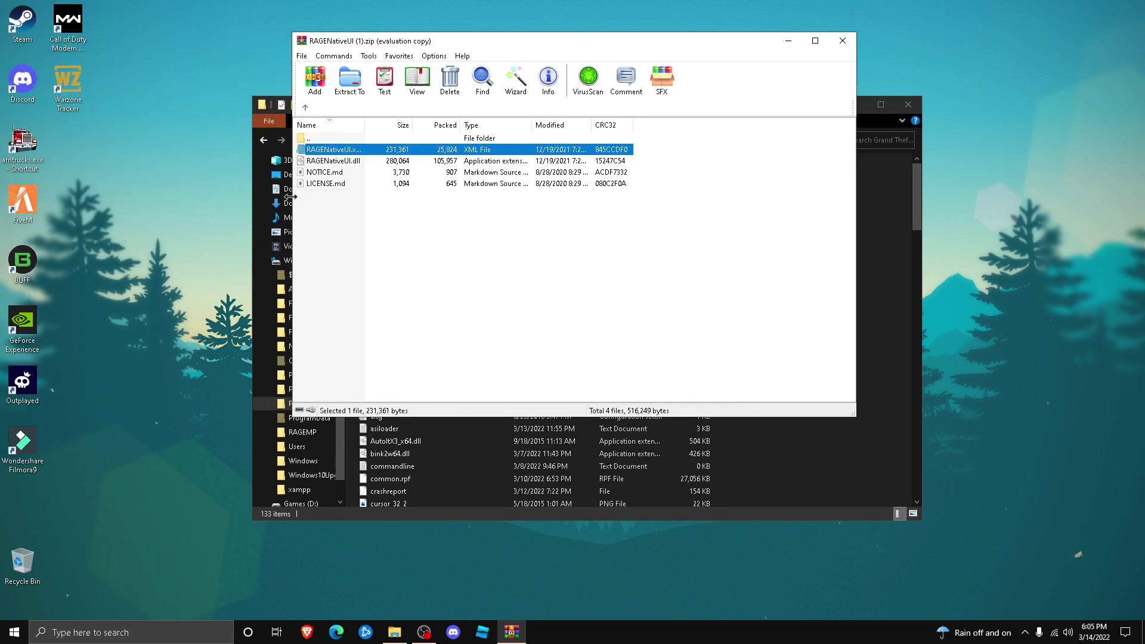
left_click(382, 222)
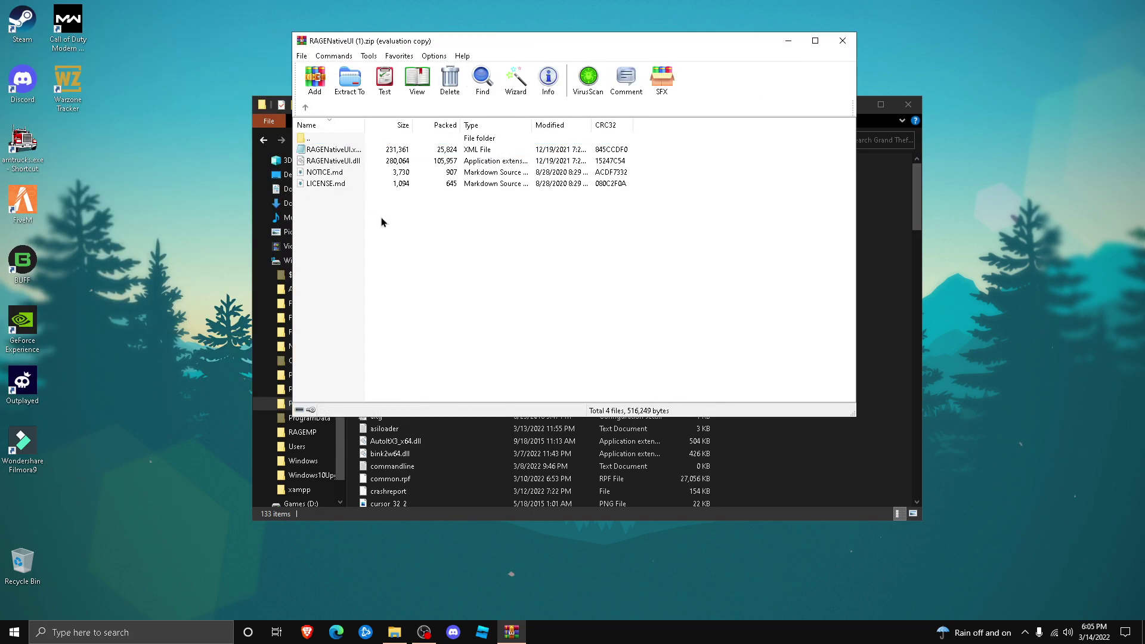
Select RAGENativeUI.xml and RAGENativeUI.dll in the archive and drag them into the Grand Theft Auto V folder
left_click(334, 150)
left_click(333, 147)
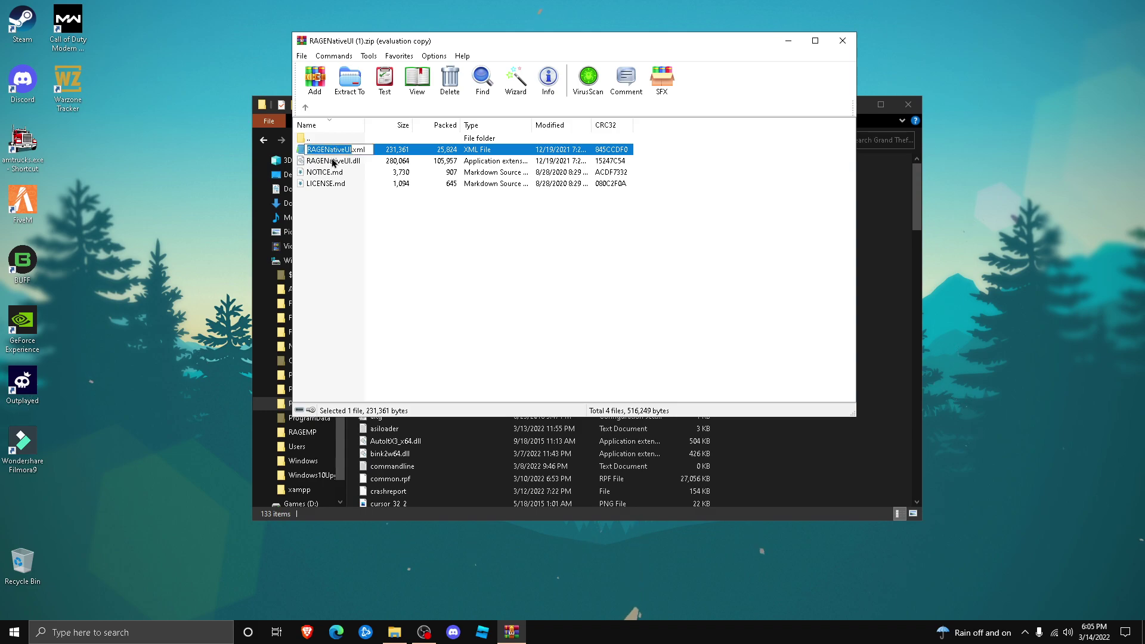
left_click(451, 231)
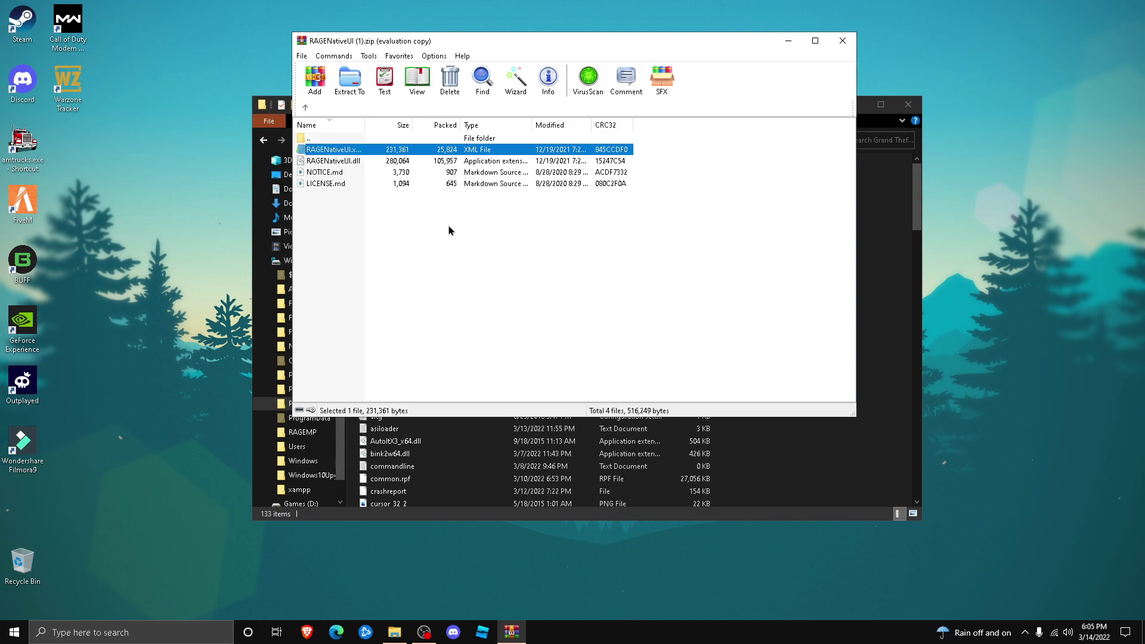
left_click(335, 168)
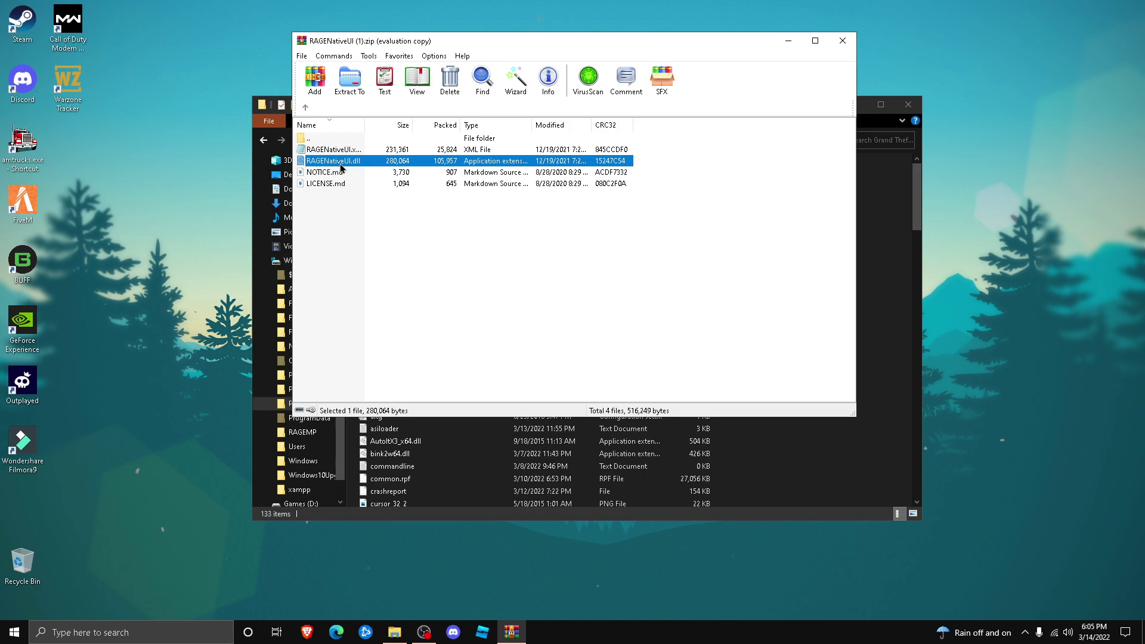
left_click(356, 150, "shift")
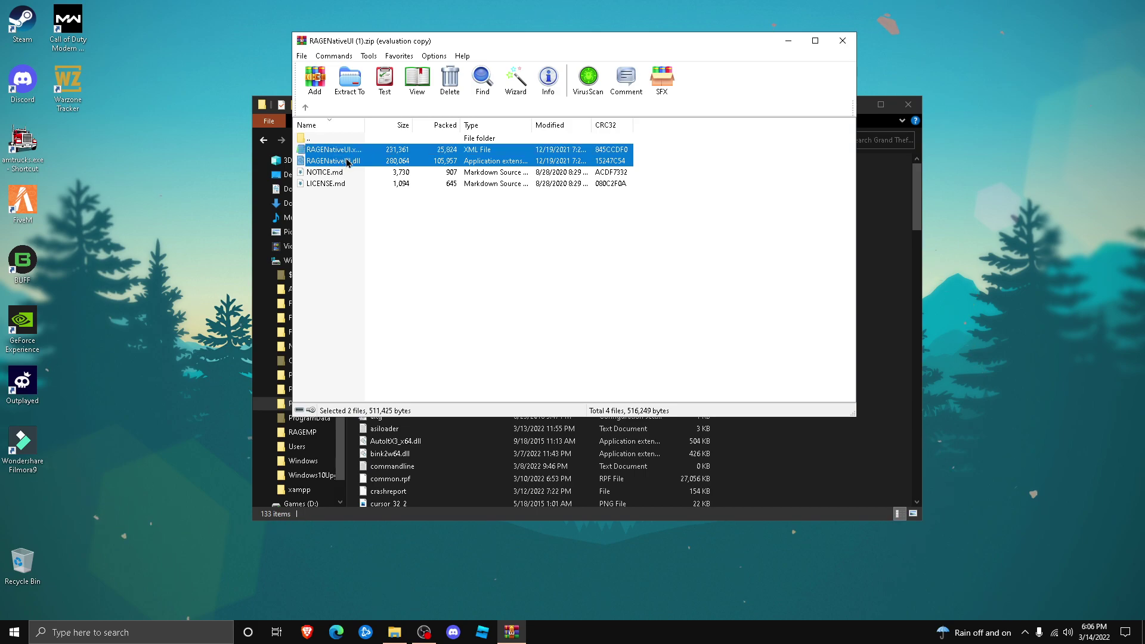
left_click_drag(454, 51, 161, 61)
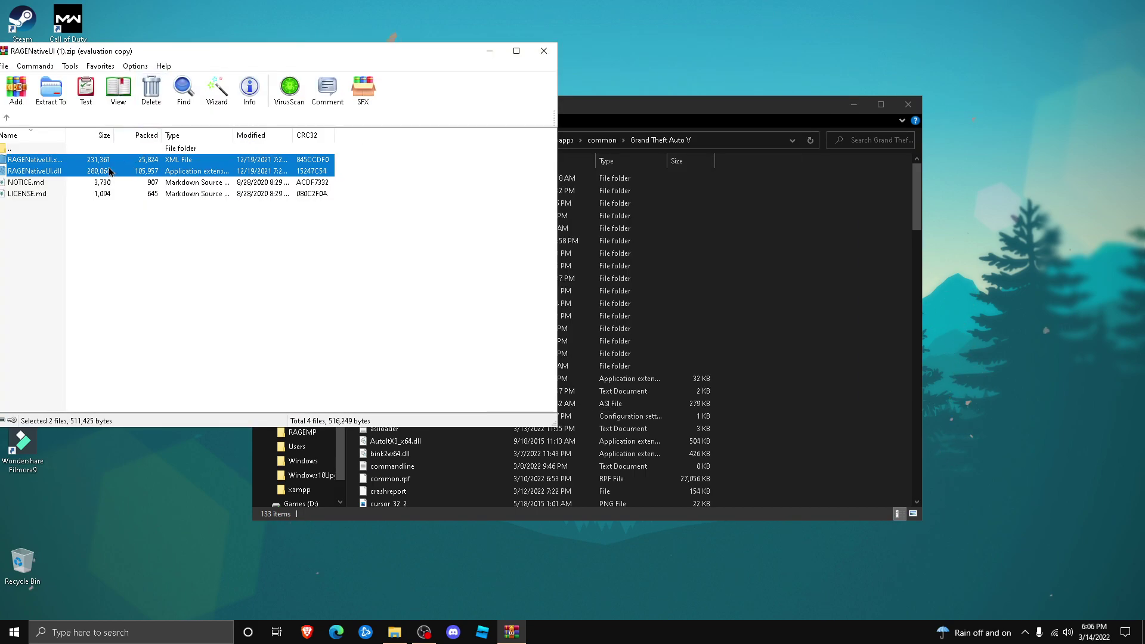
left_click_drag(109, 170, 849, 338)
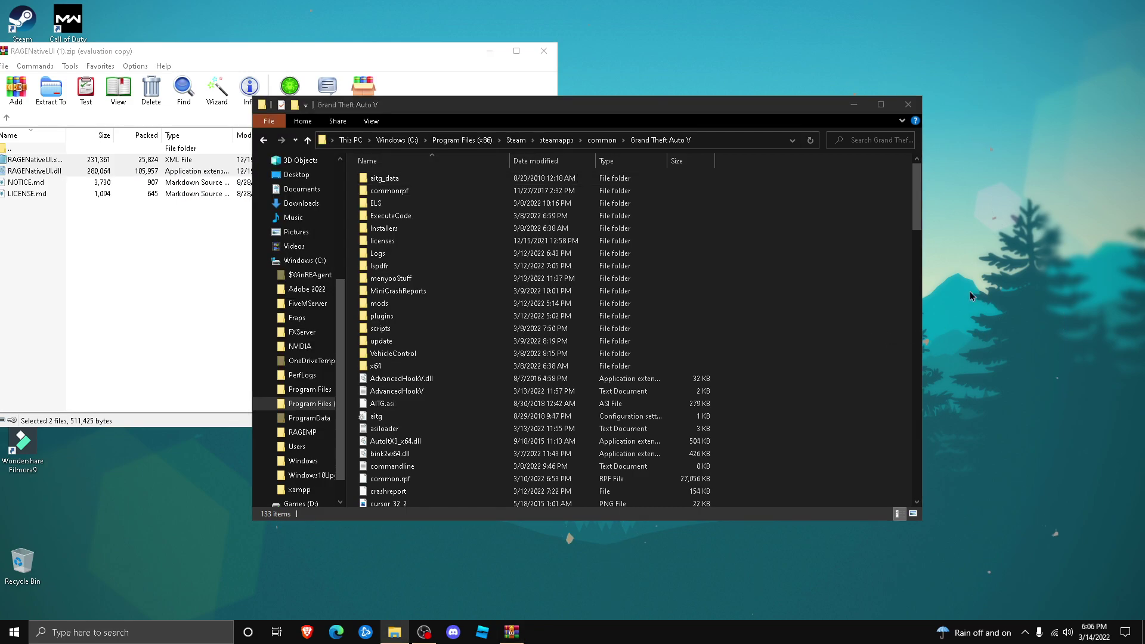
Replace the old RAGENativeUI files in the game folder, then close the Explorer and WinRAR windows
left_click(227, 232)
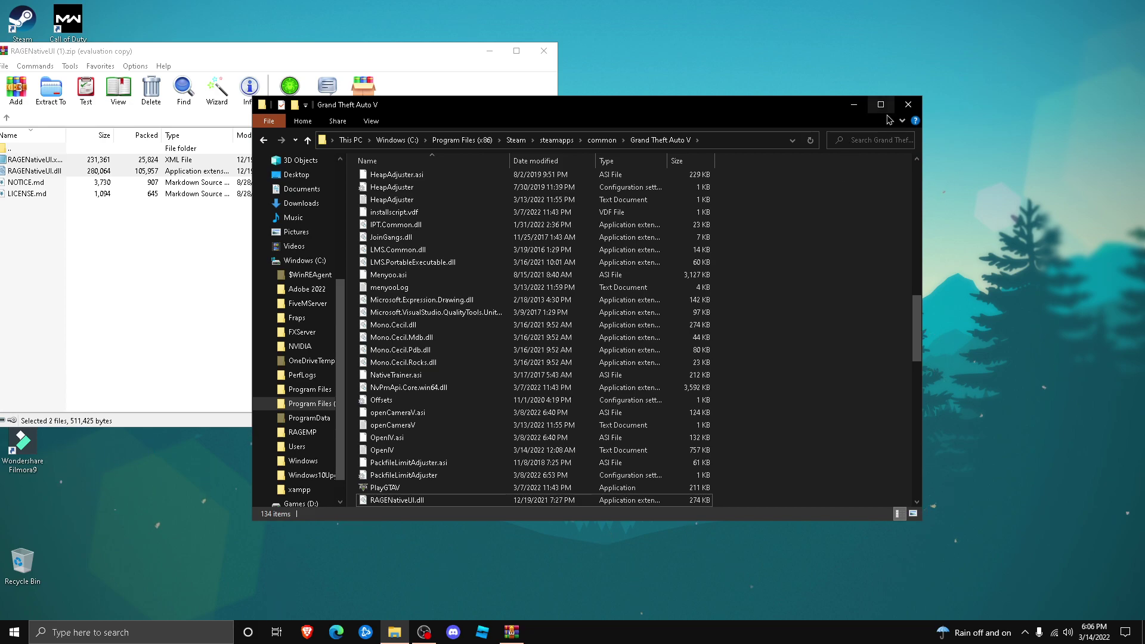
left_click(908, 104)
left_click(550, 49)
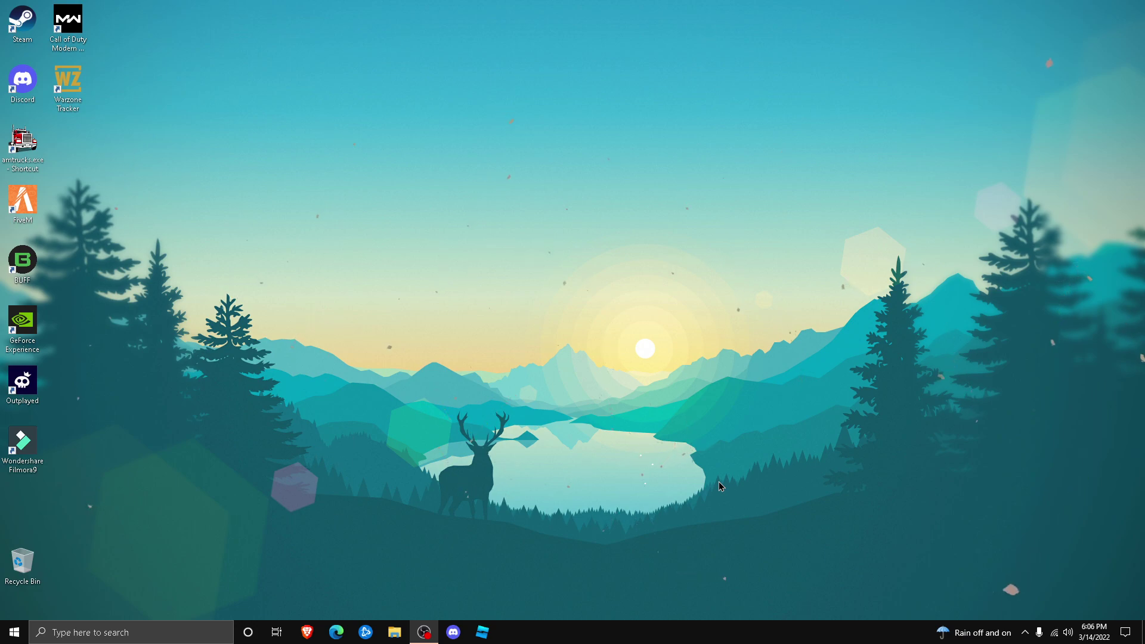
left_click(68, 24)
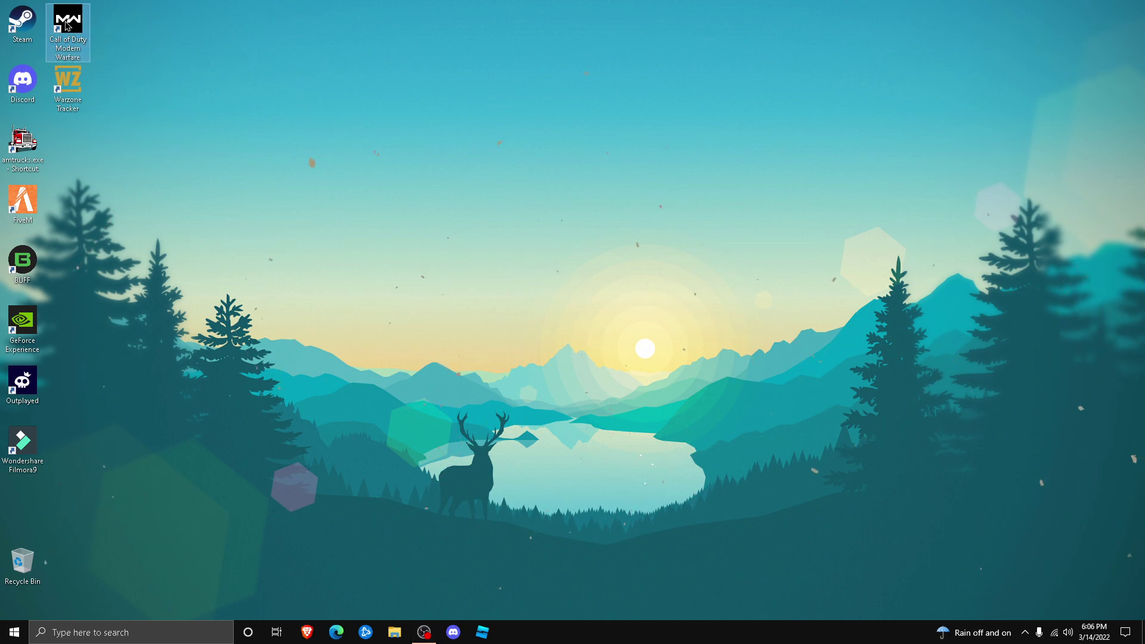
left_click(436, 172)
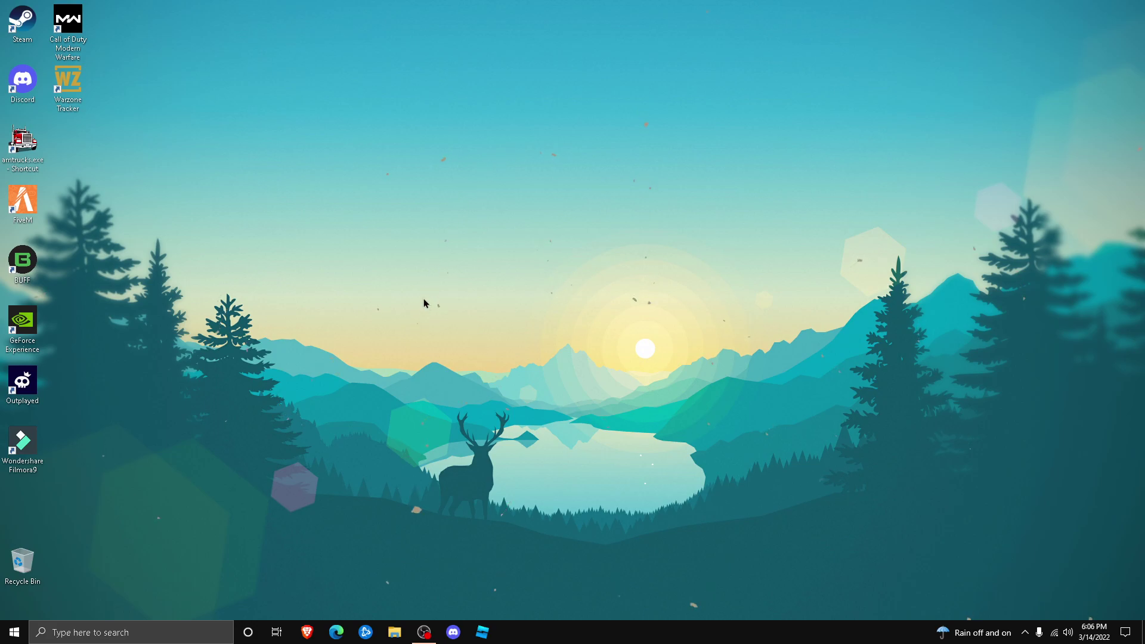